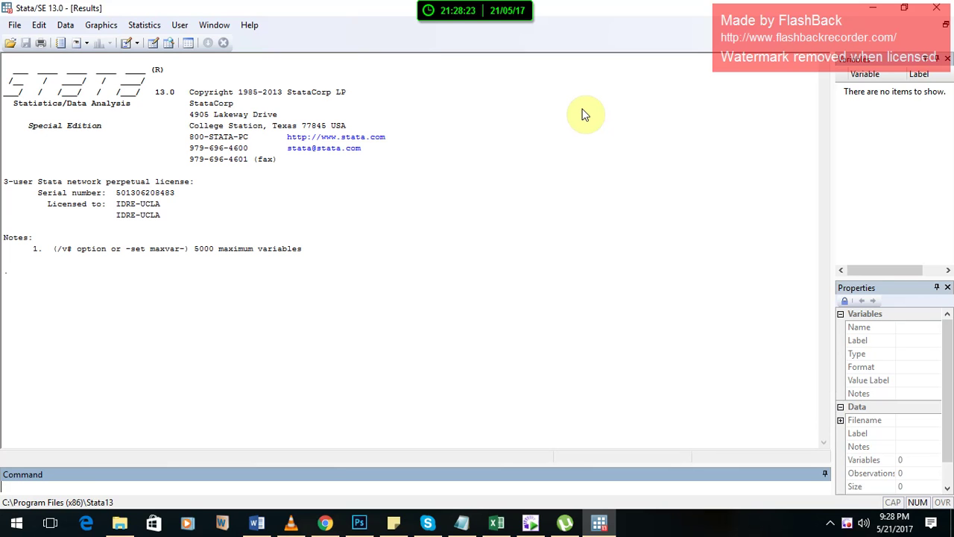
Open the Stata Data Editor in edit mode on an empty, untitled dataset.
{"action": "left_click", "coordinate": [66, 26]}
{"action": "mouse_move", "coordinate": [105, 64]}
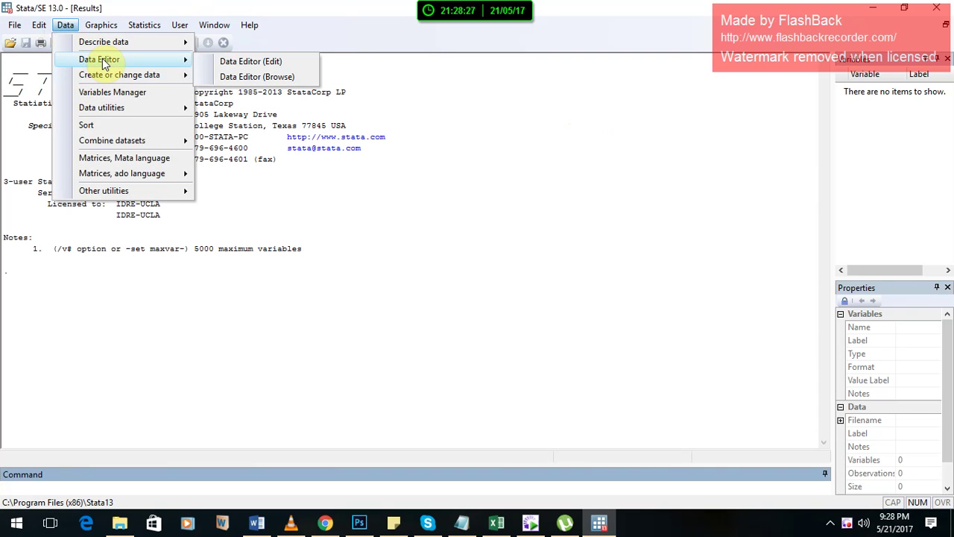
{"action": "left_click", "coordinate": [271, 66]}
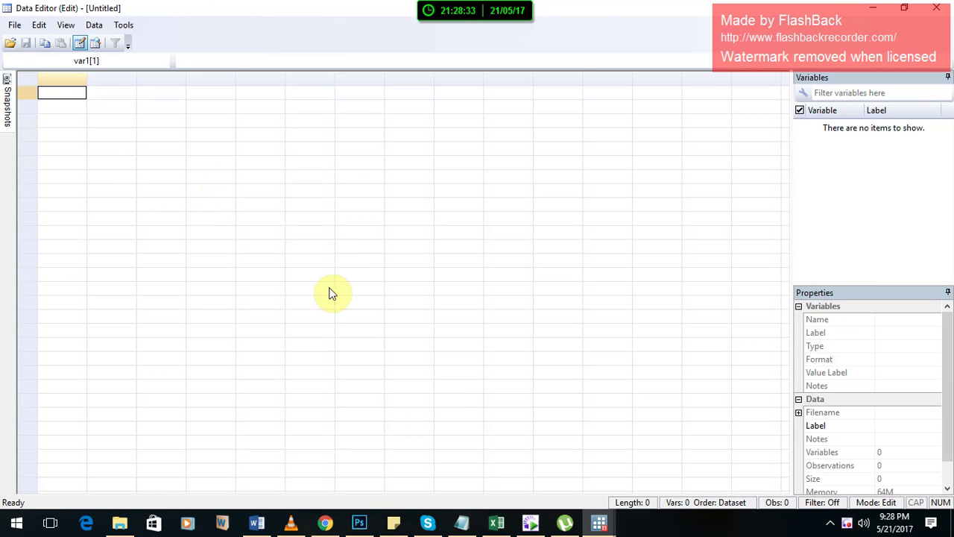
Copy Excel range D1:H36 with the DMB, LL, CB A, PC and SMC columns for Pakistan.
{"action": "left_click", "coordinate": [496, 524]}
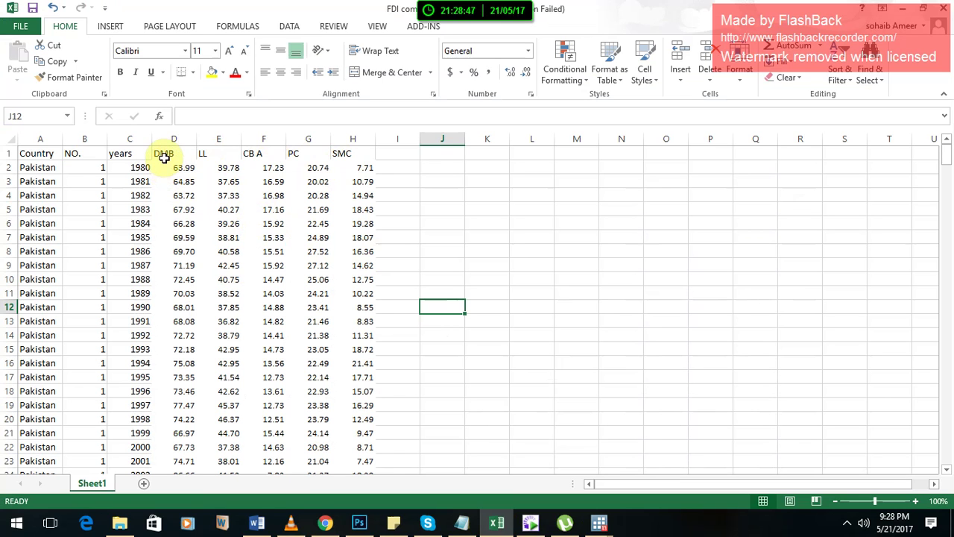
{"action": "left_click_drag", "start_coordinate": [168, 153], "coordinate": [370, 249]}
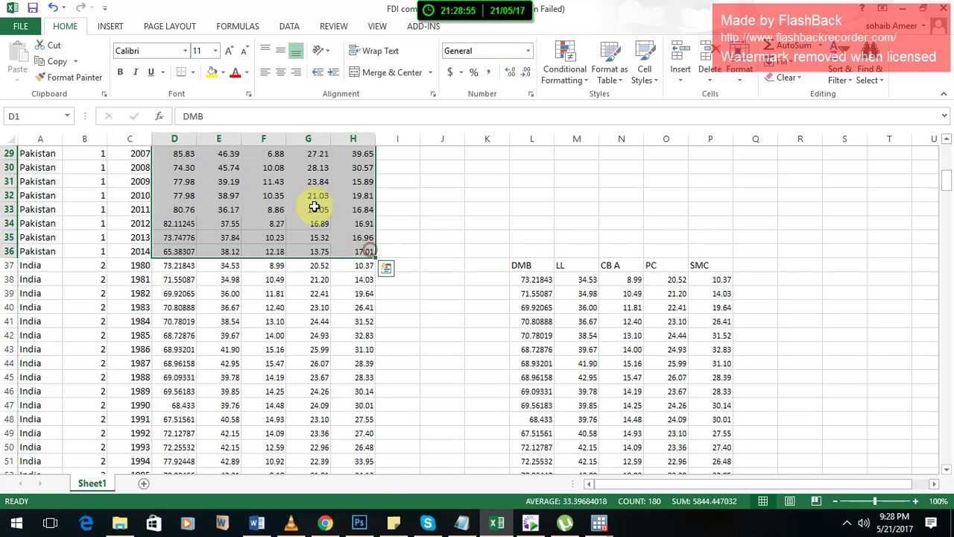
{"action": "right_click", "coordinate": [315, 207]}
{"action": "left_click", "coordinate": [335, 235]}
{"action": "scroll", "coordinate": [335, 232], "scroll_direction": "up", "scroll_amount": 9}
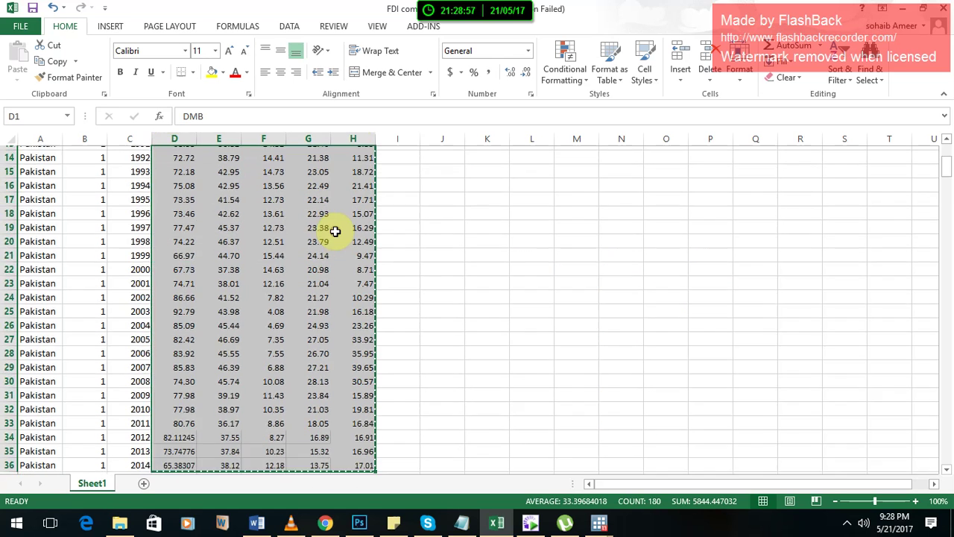
{"action": "left_click", "coordinate": [603, 522]}
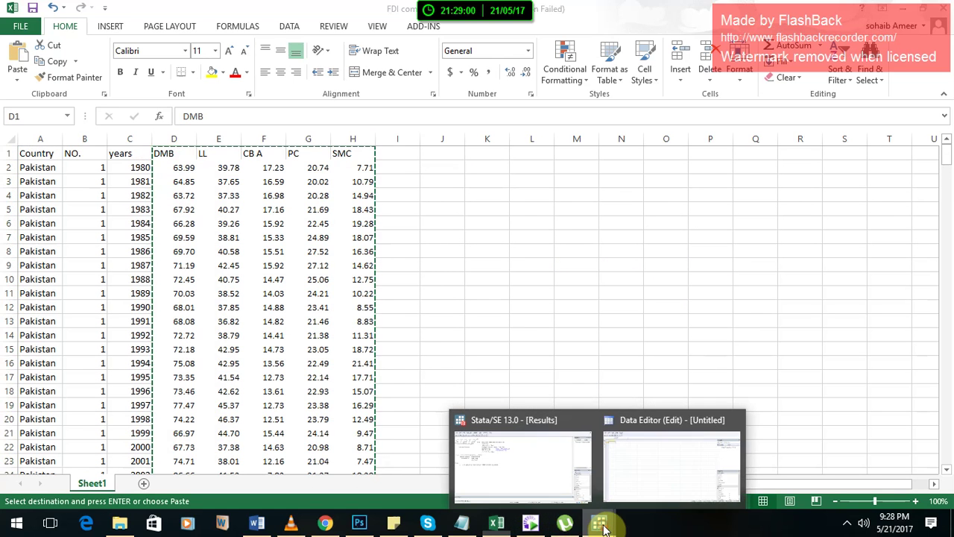
Paste the Excel data into the Data Editor, treating the first row as variable names dmb–smc.
{"action": "left_click", "coordinate": [622, 492]}
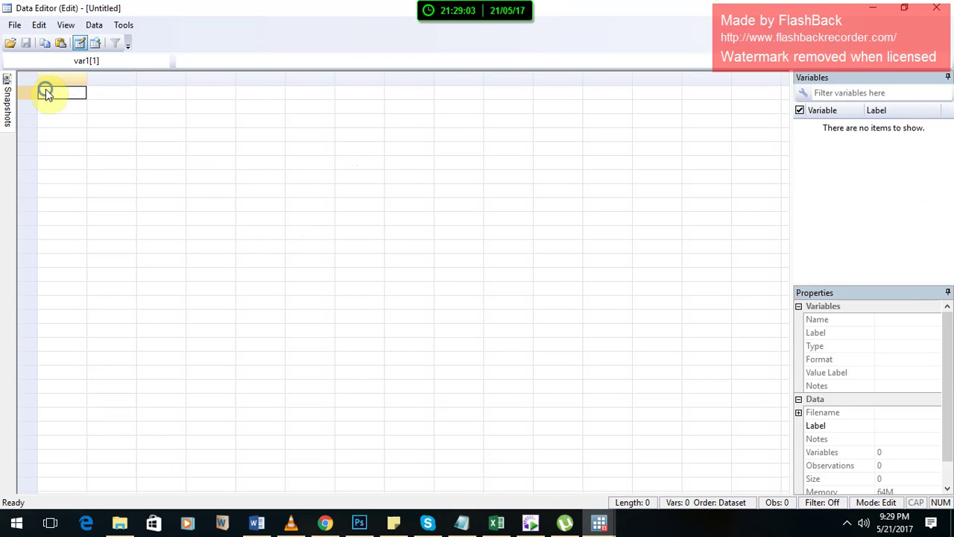
{"action": "right_click", "coordinate": [45, 90]}
{"action": "left_click", "coordinate": [79, 114]}
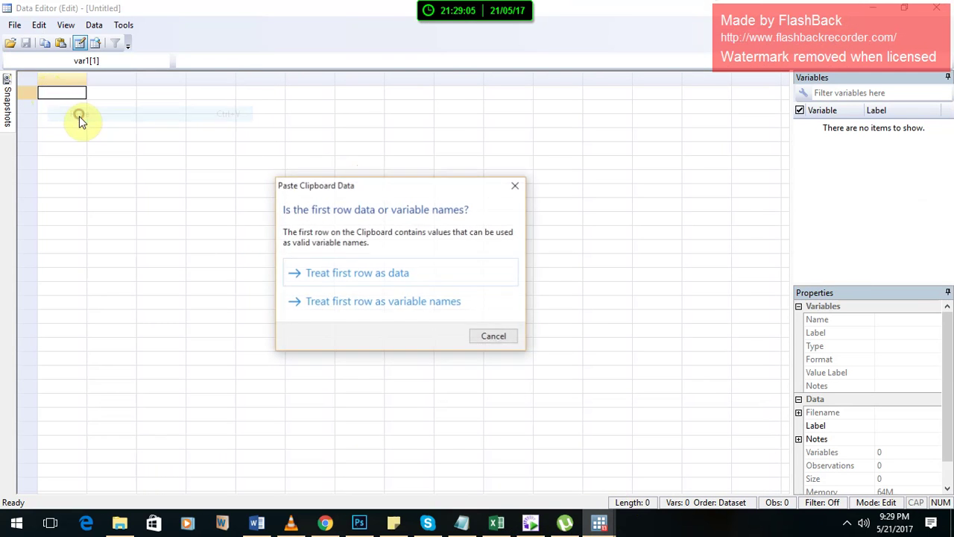
{"action": "left_click", "coordinate": [354, 302]}
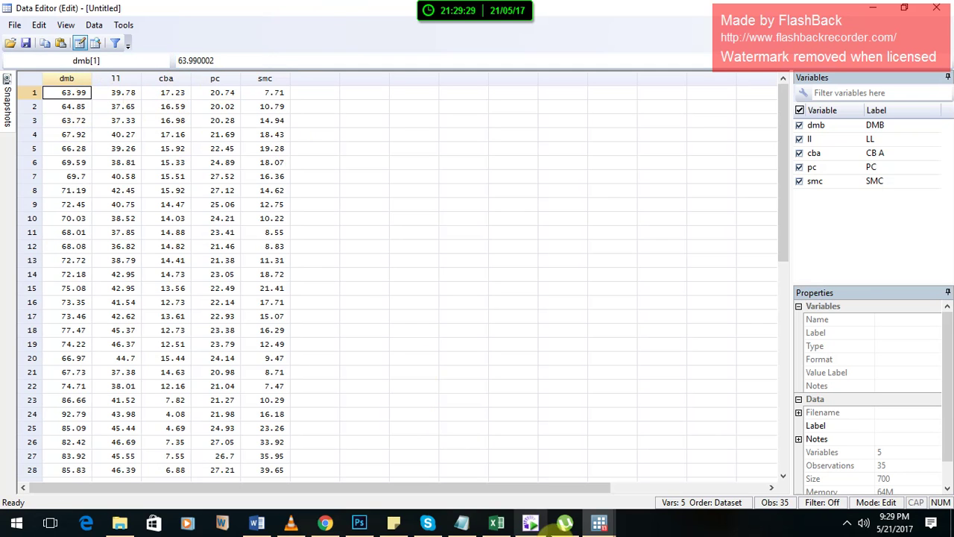
{"action": "mouse_move", "coordinate": [604, 523]}
{"action": "left_click", "coordinate": [530, 463]}
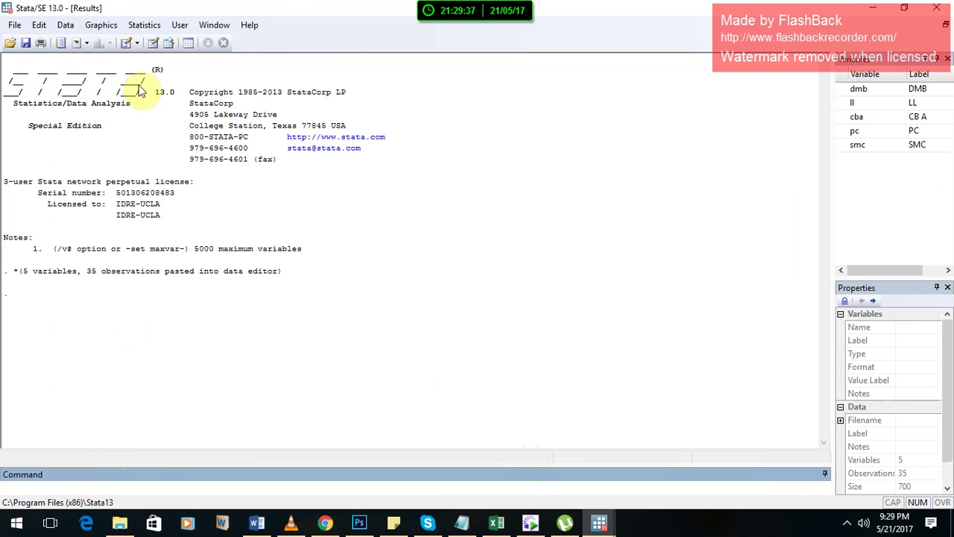
{"action": "left_click", "coordinate": [143, 26]}
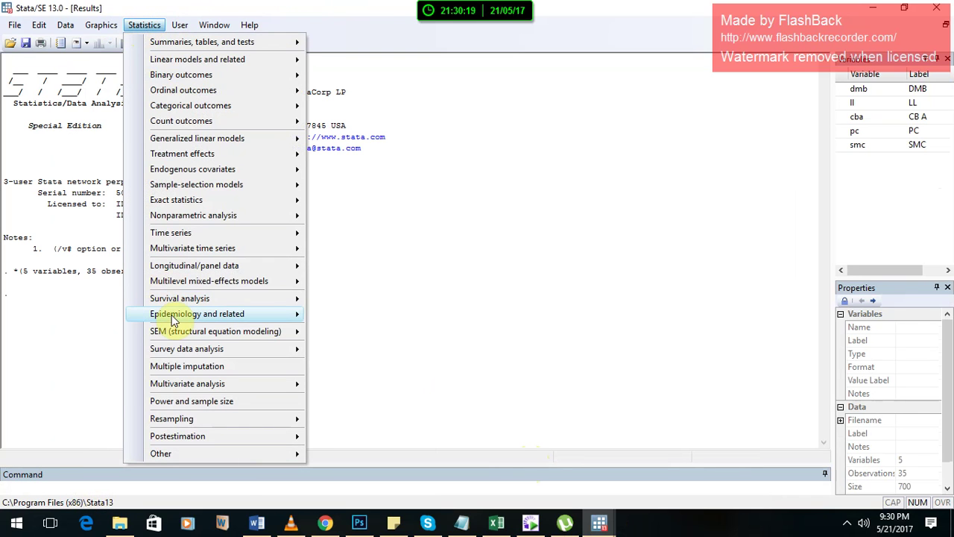
{"action": "mouse_move", "coordinate": [200, 388]}
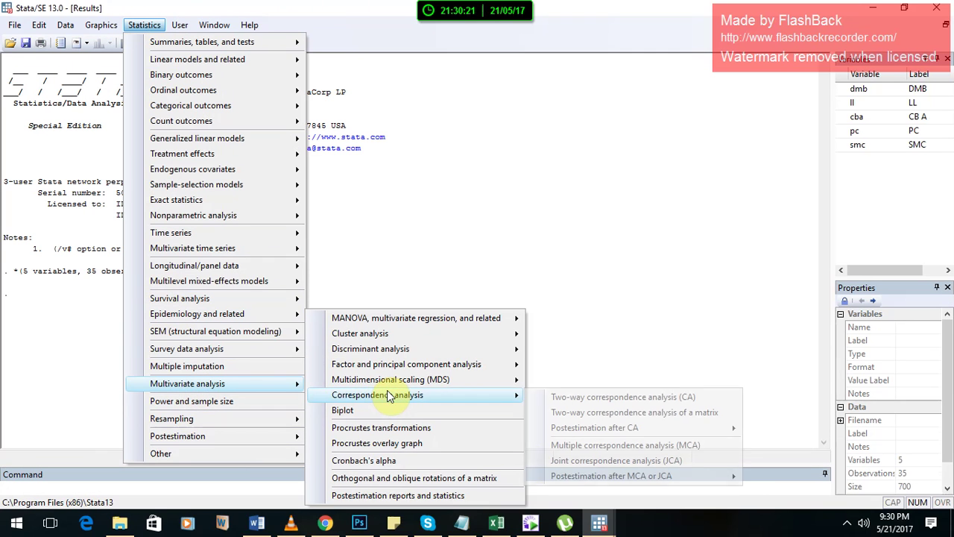
{"action": "mouse_move", "coordinate": [395, 365]}
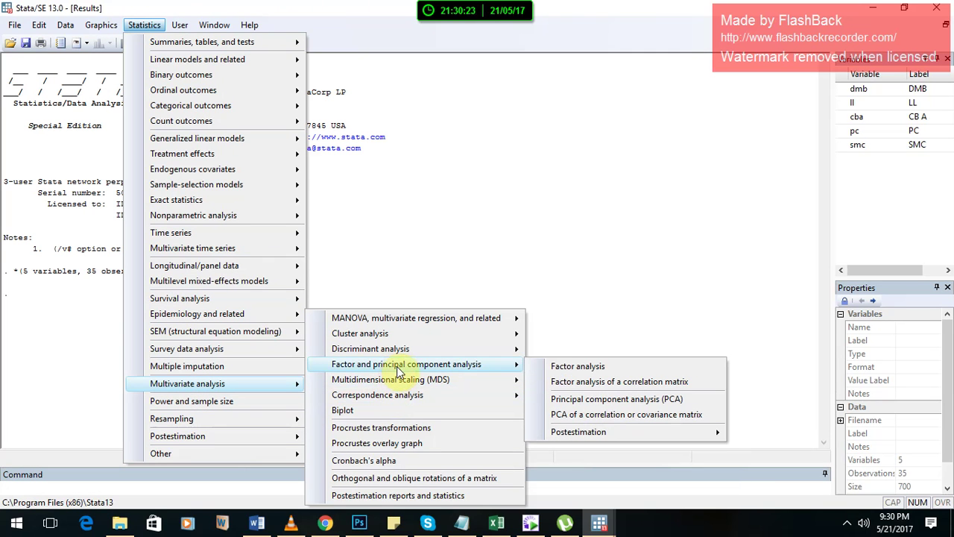
{"action": "left_click", "coordinate": [570, 402]}
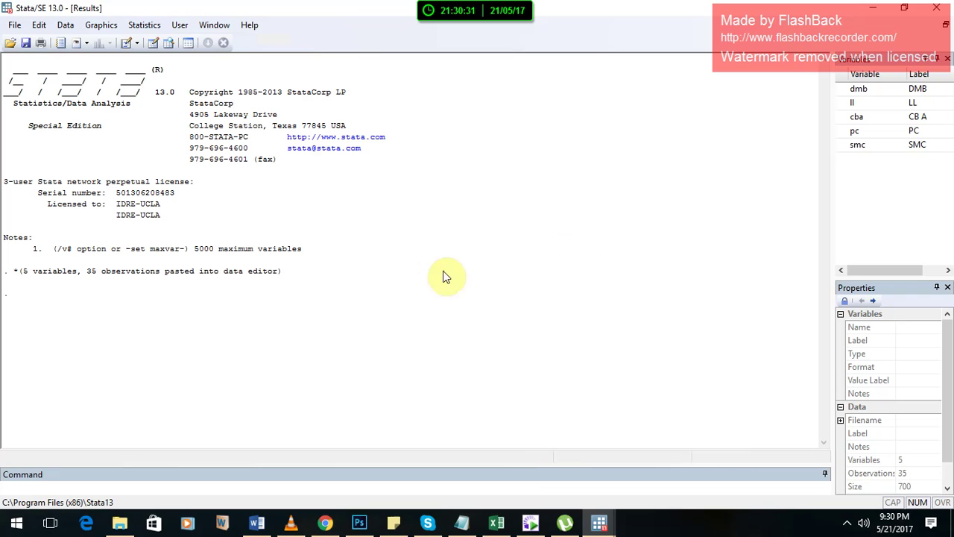
{"action": "left_click", "coordinate": [35, 486]}
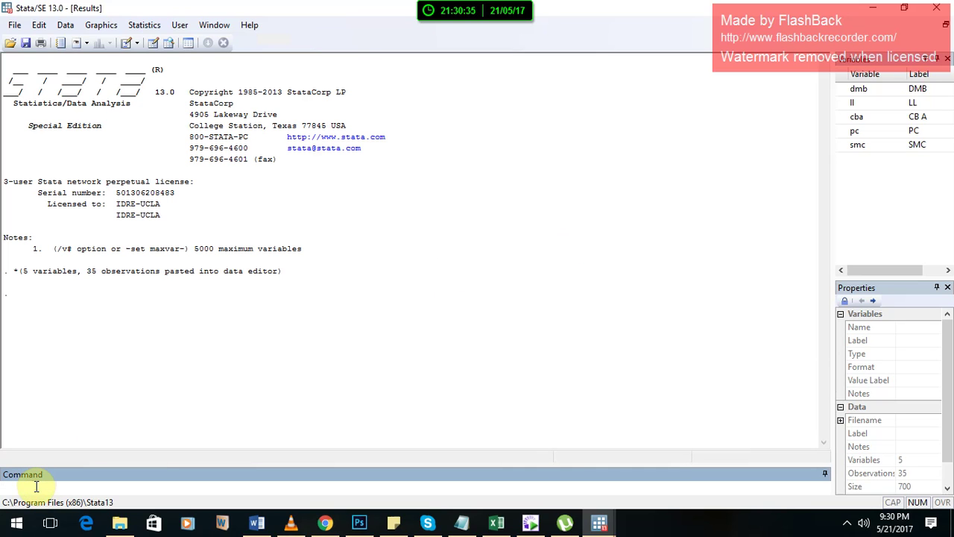
Run pca dmb ll cba pc smc, giving Comp1 eigenvalue 2.95704 explaining 59.14%.
{"action": "type", "text": "pc"}
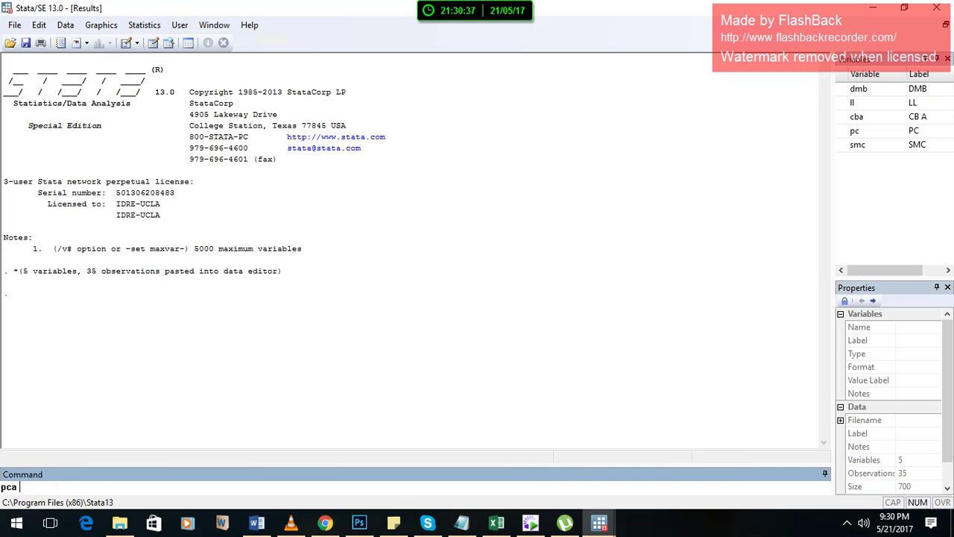
{"action": "type", "text": "a"}
{"action": "type", "text": "dm b ll  cba pc sm"}
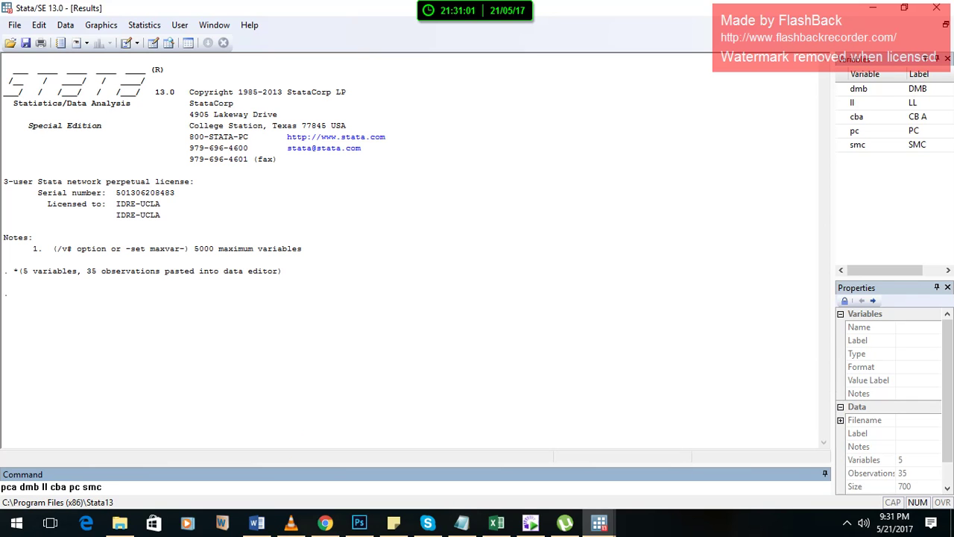
{"action": "type", "text": "c"}
{"action": "key", "text": "Return"}
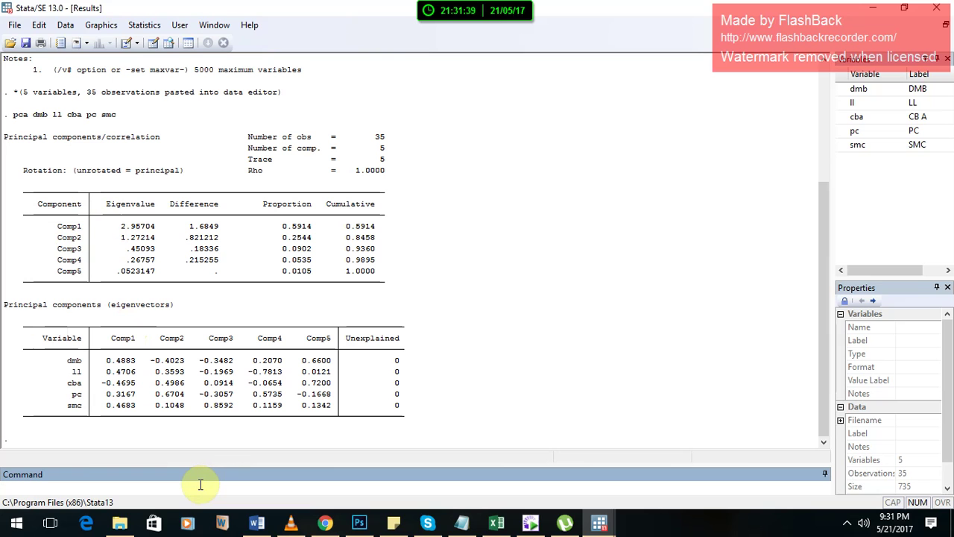
Run rotate for an orthogonal varimax rotation and display the full output with the rotation matrix.
{"action": "type", "text": "rot"}
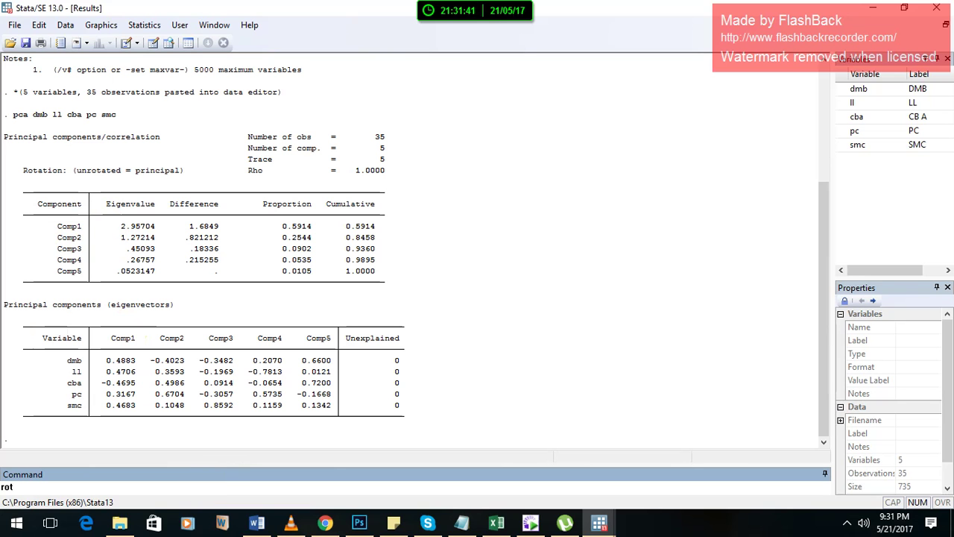
{"action": "type", "text": "ate"}
{"action": "key", "text": "Return"}
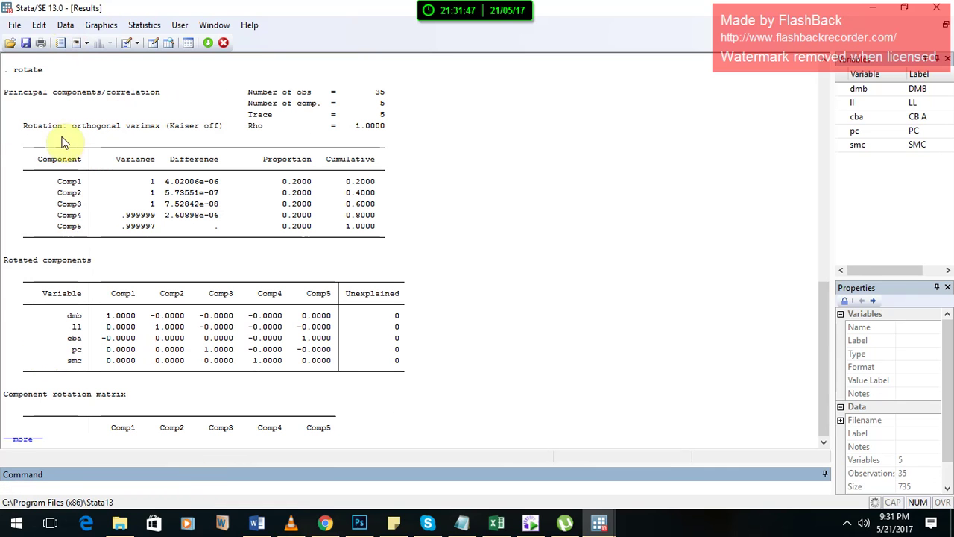
{"action": "left_click_drag", "start_coordinate": [71, 128], "coordinate": [128, 138]}
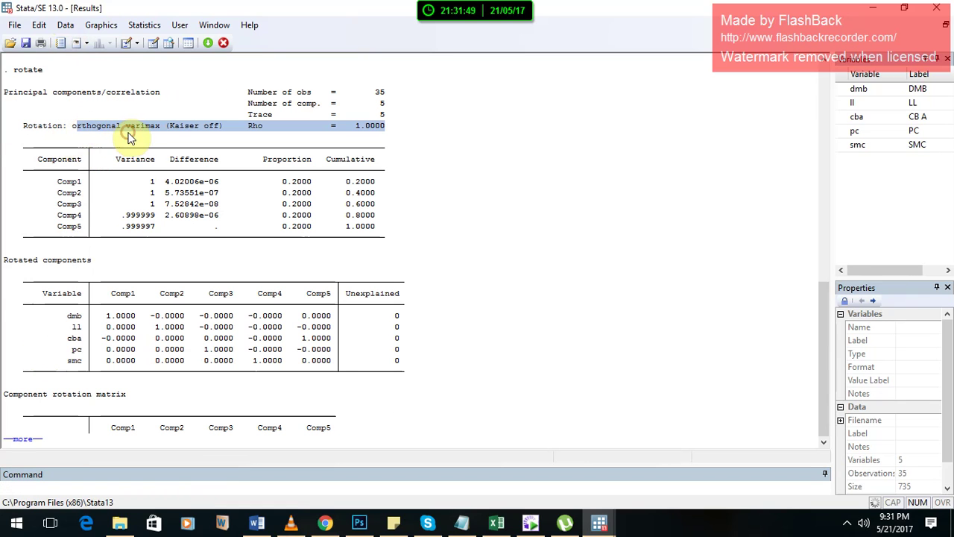
{"action": "left_click", "coordinate": [166, 239]}
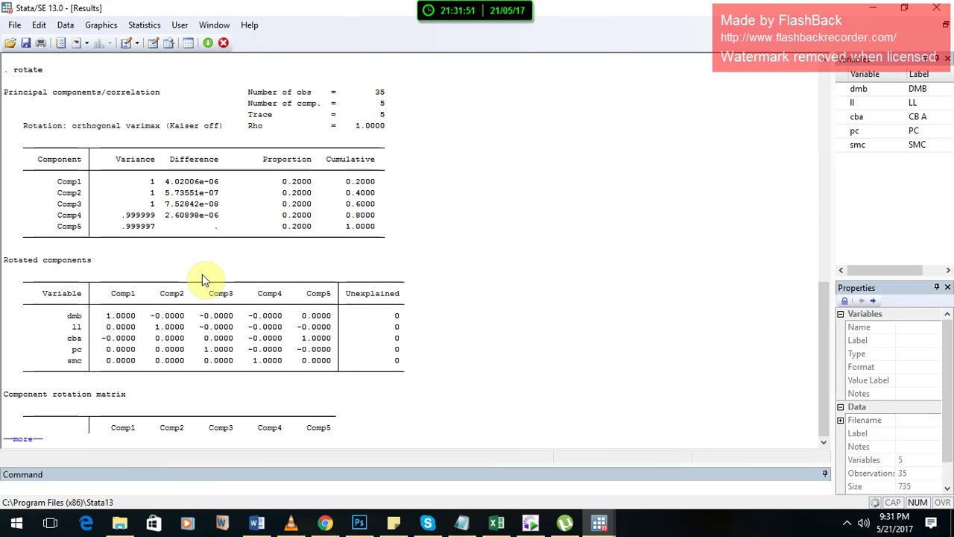
{"action": "key", "text": "space"}
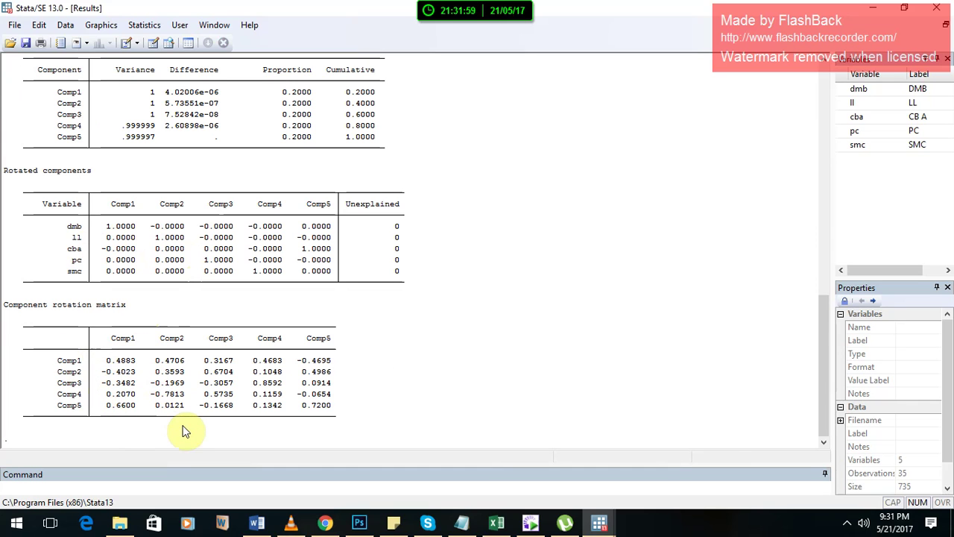
{"action": "left_click", "coordinate": [88, 488]}
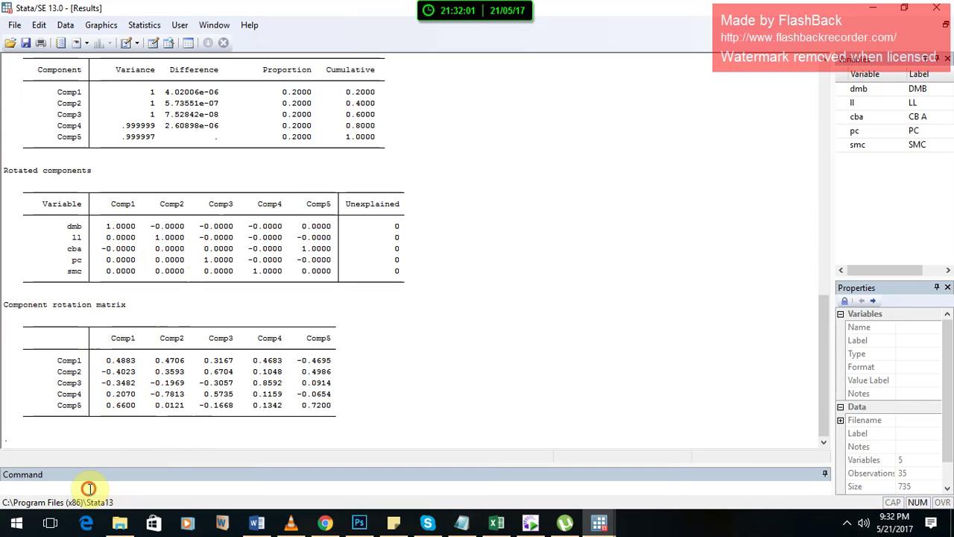
Run predict fd to store the rotated component scores in a new variable fd.
{"action": "type", "text": "predict"}
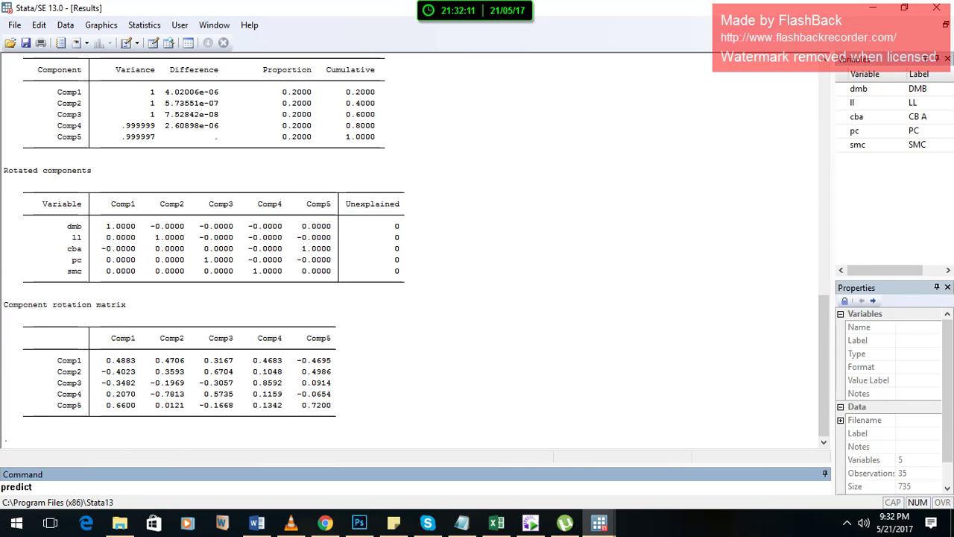
{"action": "type", "text": "fd"}
{"action": "key", "text": "Return"}
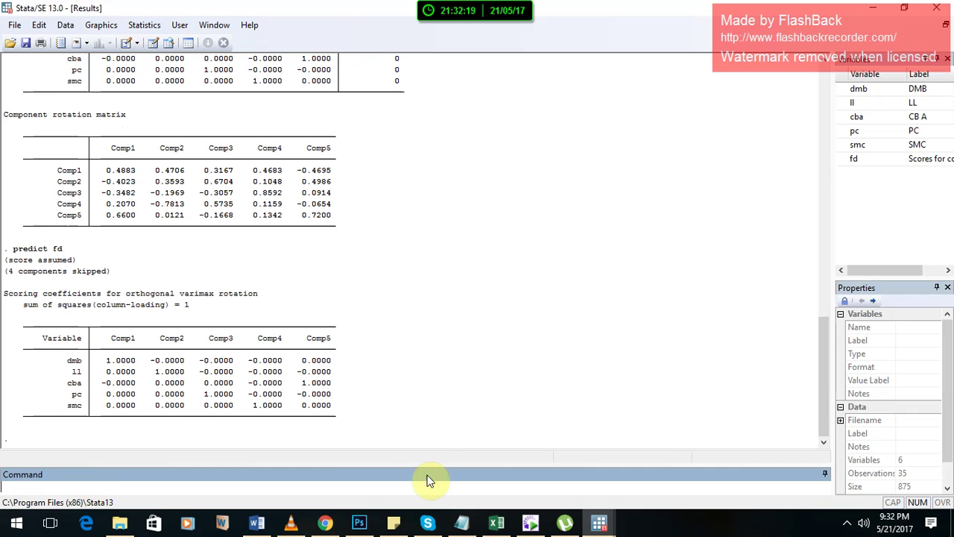
Inspect the fd score column in the Data Editor for all 35 observations, starting at -1.389249.
{"action": "left_click", "coordinate": [600, 524]}
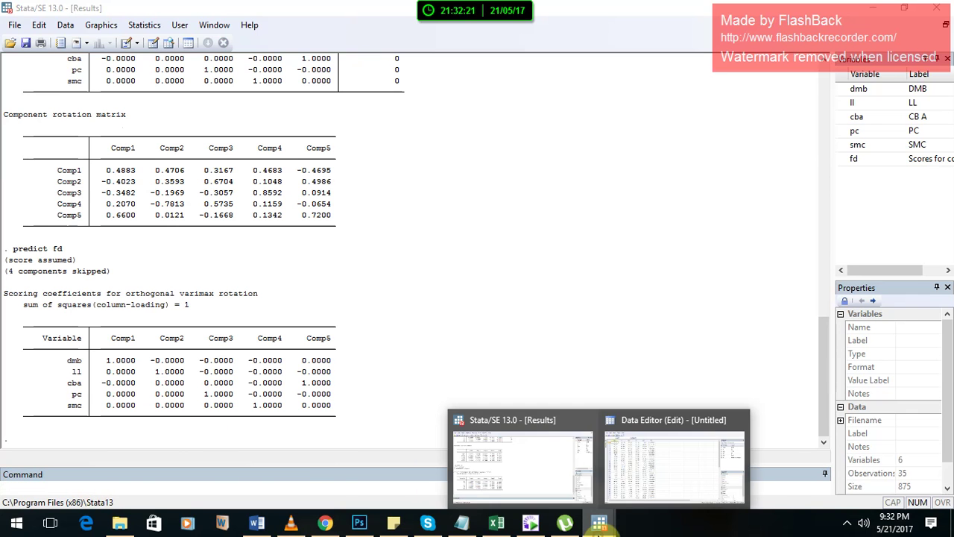
{"action": "left_click", "coordinate": [655, 468]}
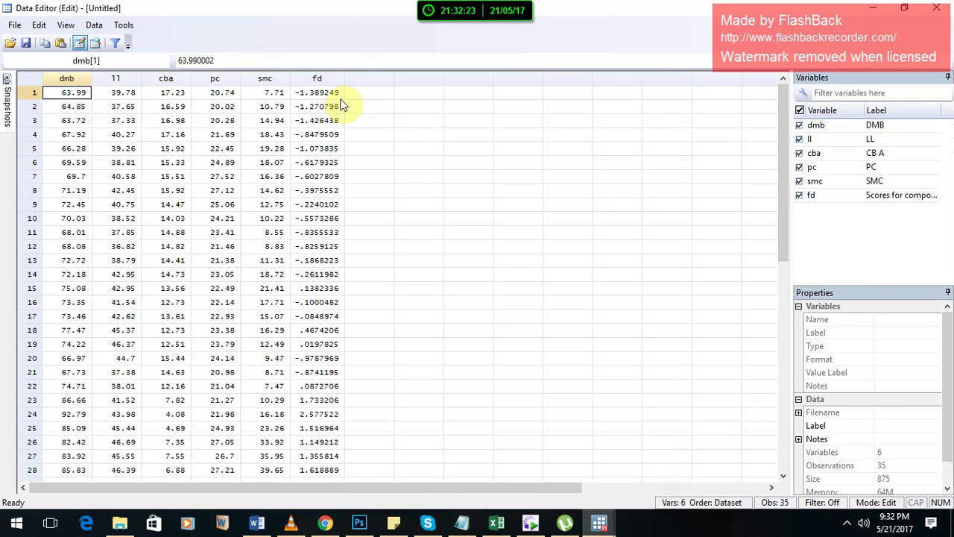
{"action": "left_click_drag", "start_coordinate": [318, 92], "coordinate": [333, 353]}
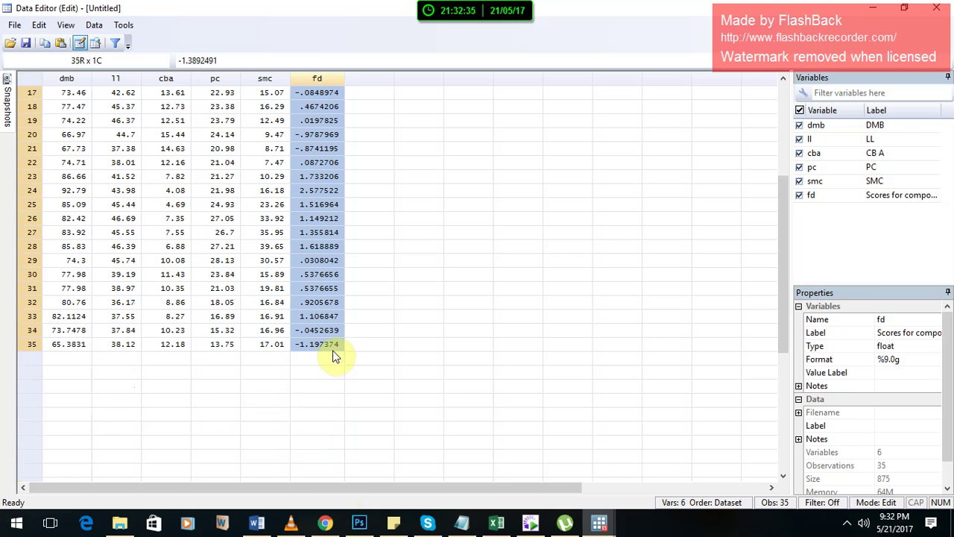
{"action": "scroll", "coordinate": [773, 153], "scroll_direction": "up", "scroll_amount": 5}
{"action": "left_click", "coordinate": [560, 150]}
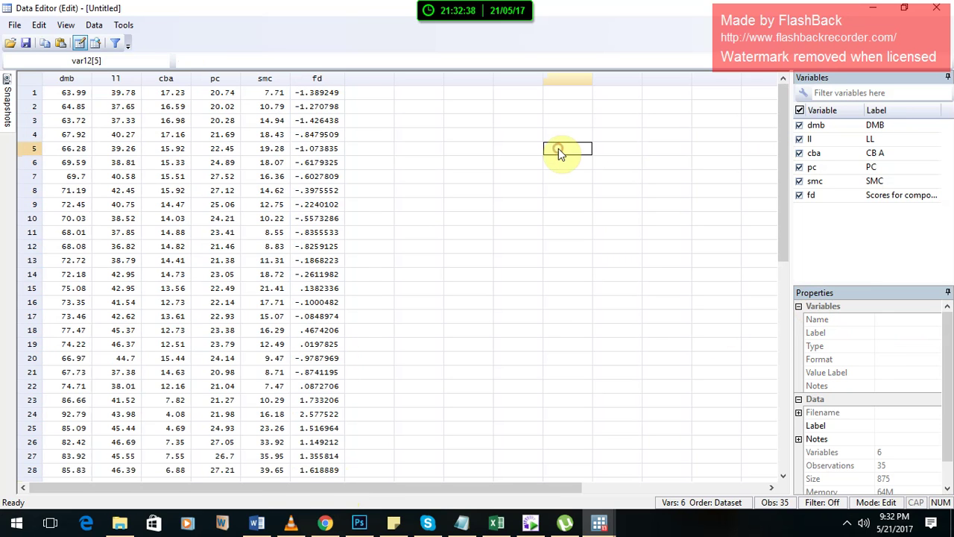